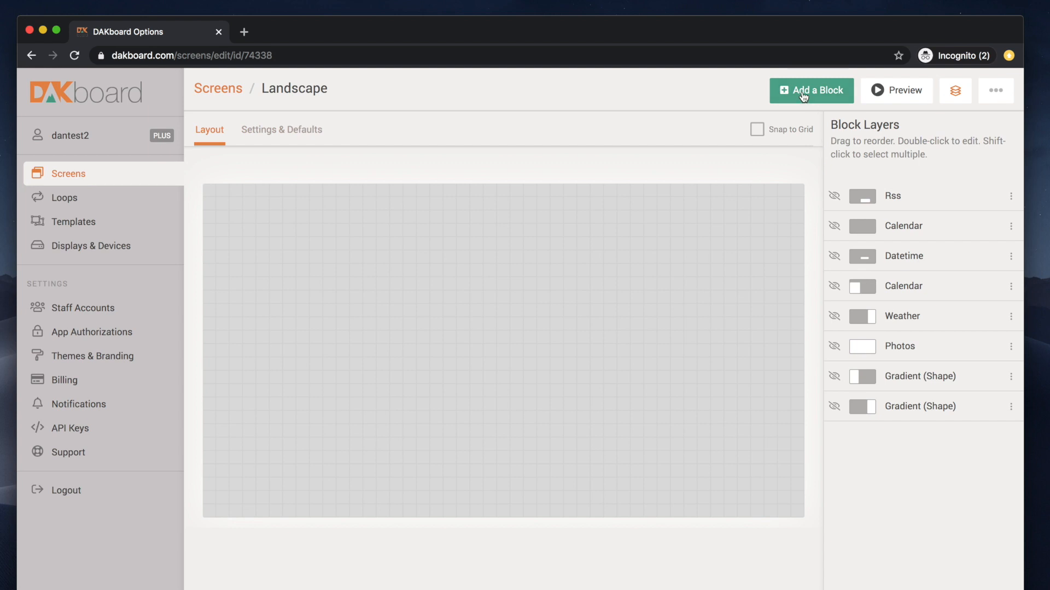
Step: Add a Nature & Landscape photos block and stretch it over the whole canvas
{"action": "left_click", "coordinate": [803, 92]}
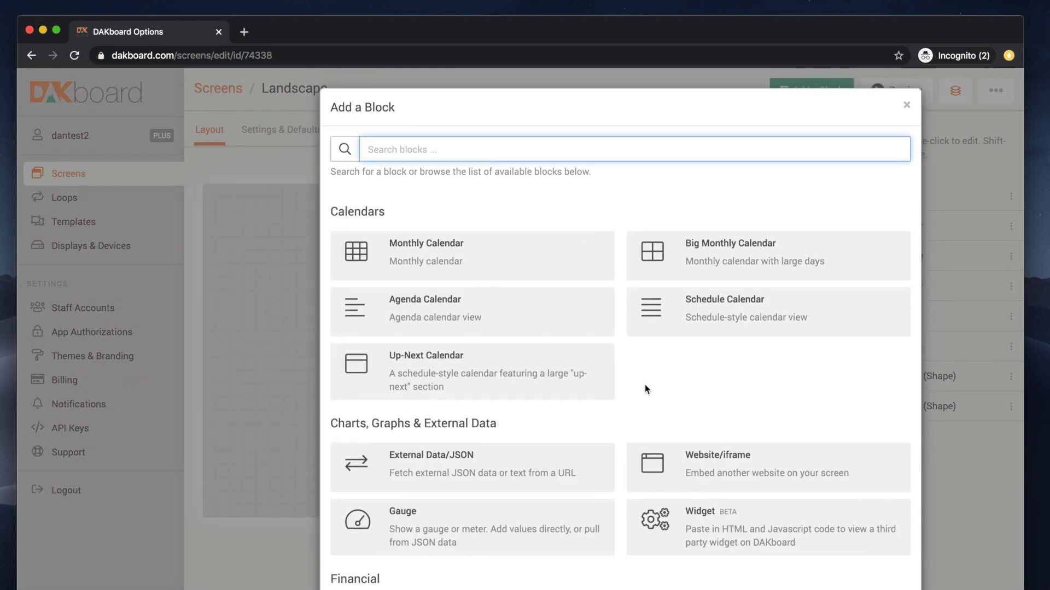
{"action": "scroll", "coordinate": [645, 388], "scroll_direction": "down", "scroll_amount": 11}
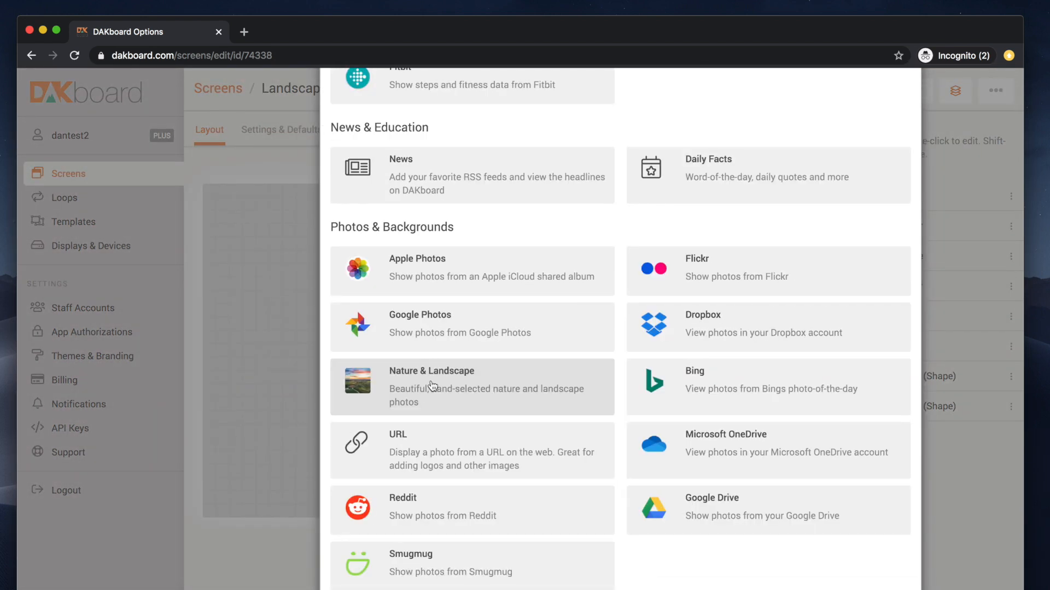
{"action": "left_click", "coordinate": [433, 386]}
{"action": "left_click", "coordinate": [260, 226]}
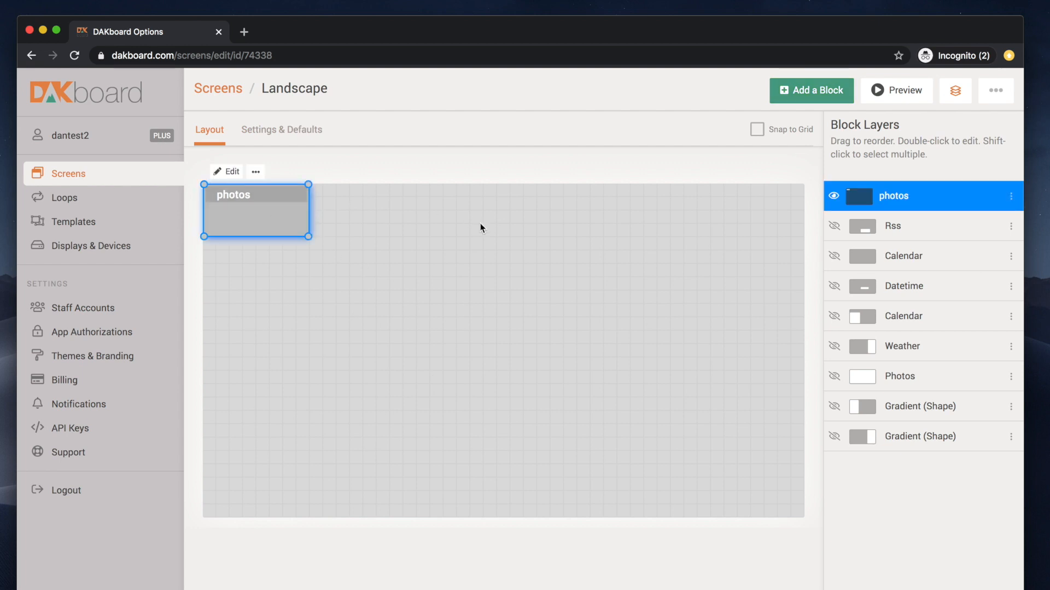
{"action": "left_click_drag", "start_coordinate": [308, 236], "coordinate": [808, 527]}
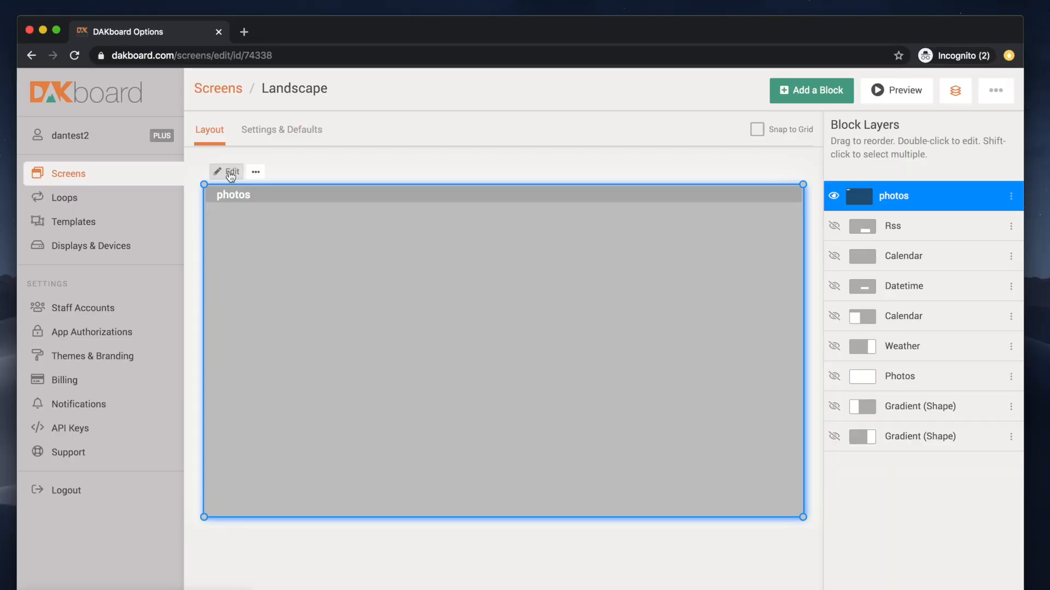
Step: Review the photo options: change every 5 minutes, Crop style with fades and vignette, shown all day
{"action": "left_click", "coordinate": [230, 173]}
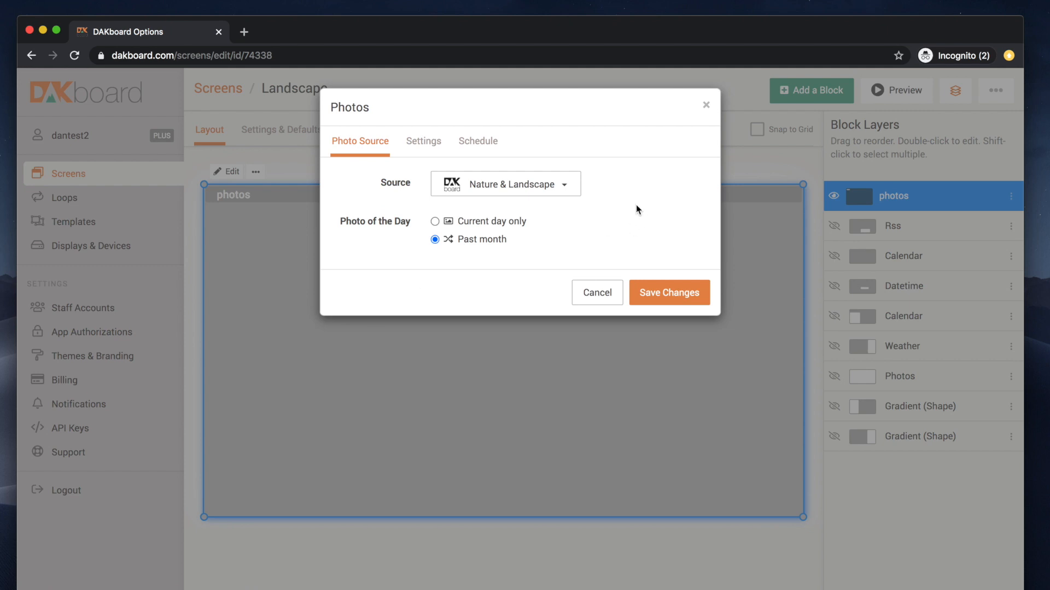
{"action": "left_click", "coordinate": [419, 153]}
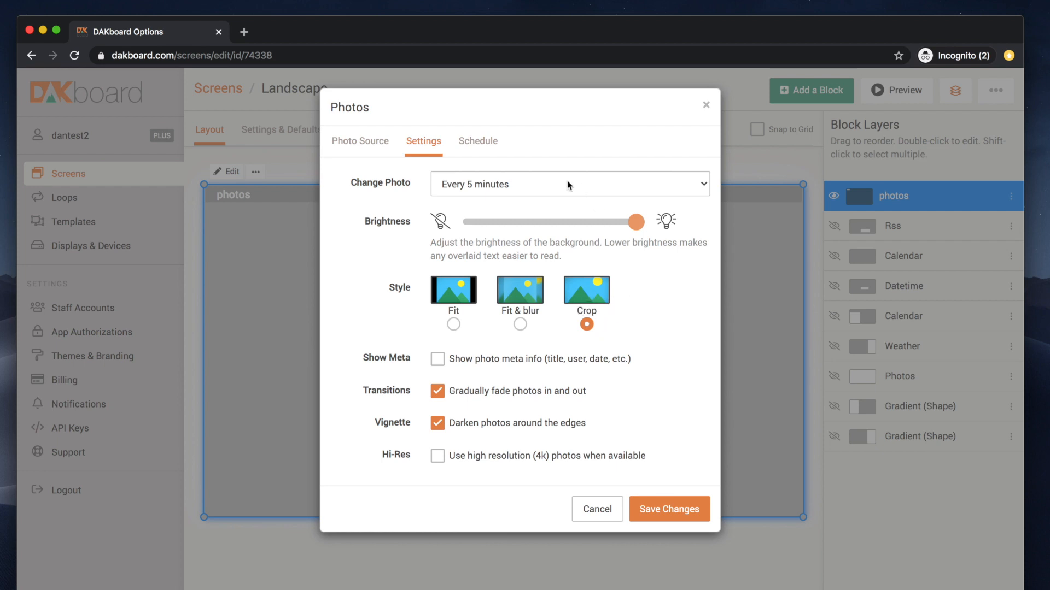
{"action": "left_click", "coordinate": [484, 141]}
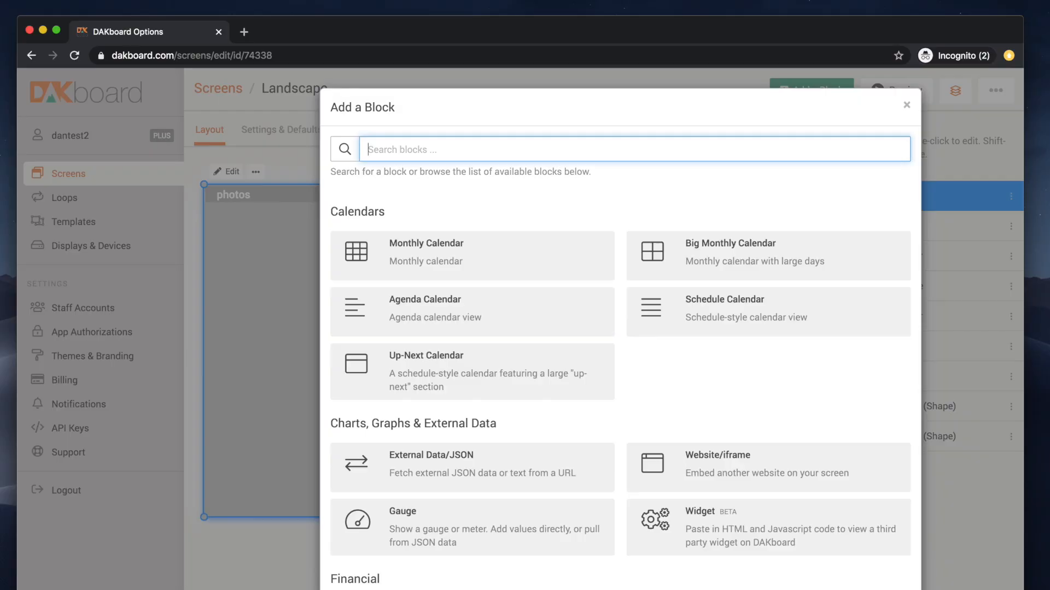
Step: Add a Date and time block at the canvas top-left and check its Roboto, Medium text formatting
{"action": "type", "text": "date"}
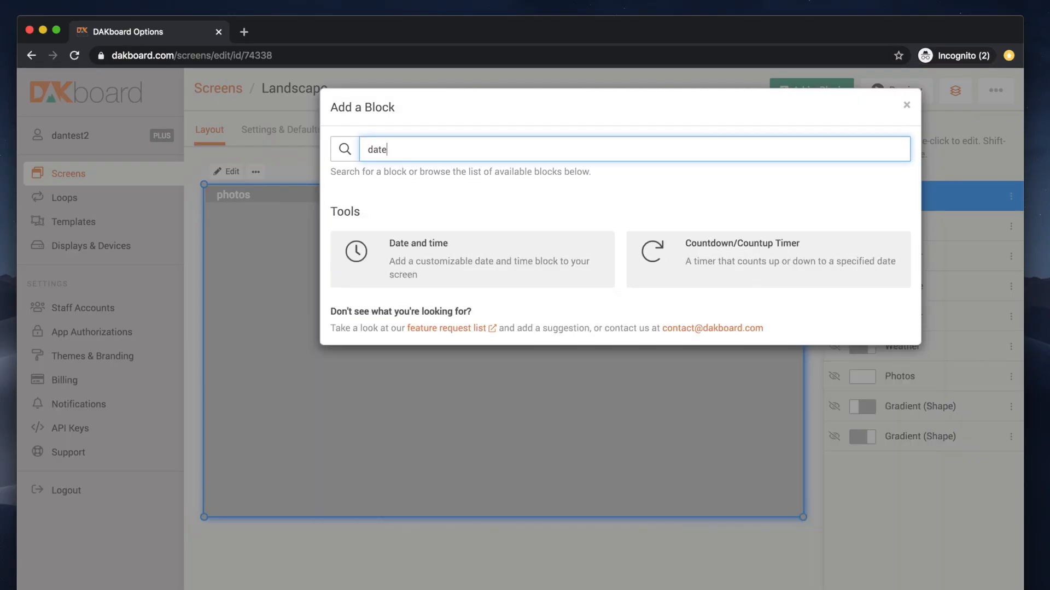
{"action": "left_click", "coordinate": [425, 265]}
{"action": "left_click_drag", "start_coordinate": [261, 216], "coordinate": [401, 276]}
{"action": "double_click", "coordinate": [287, 237]}
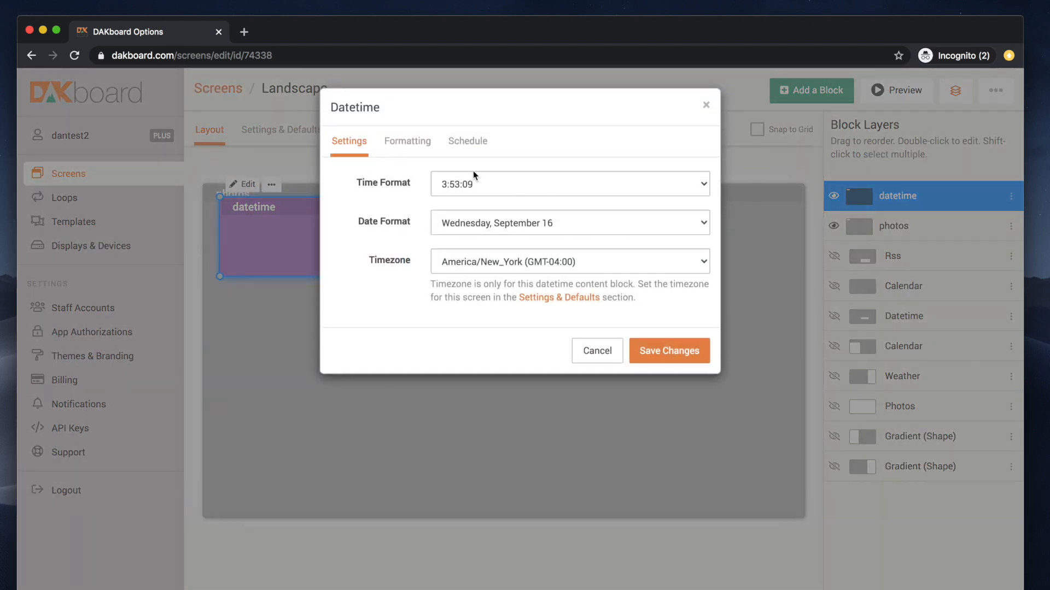
{"action": "left_click", "coordinate": [407, 144]}
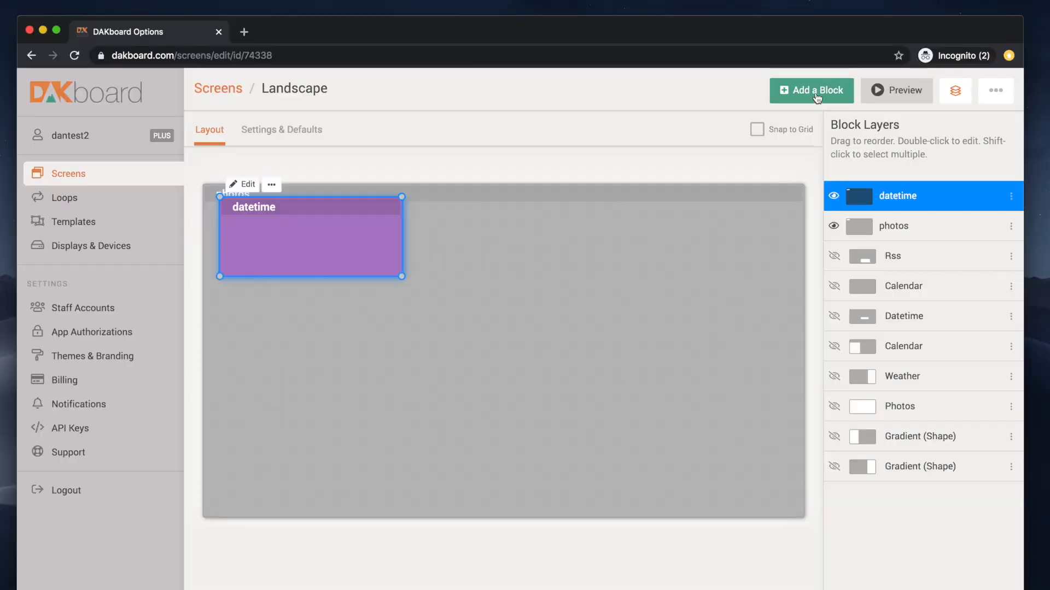
Step: Add a Darksky Weather block, move it to the lower left and enlarge it
{"action": "left_click", "coordinate": [813, 89]}
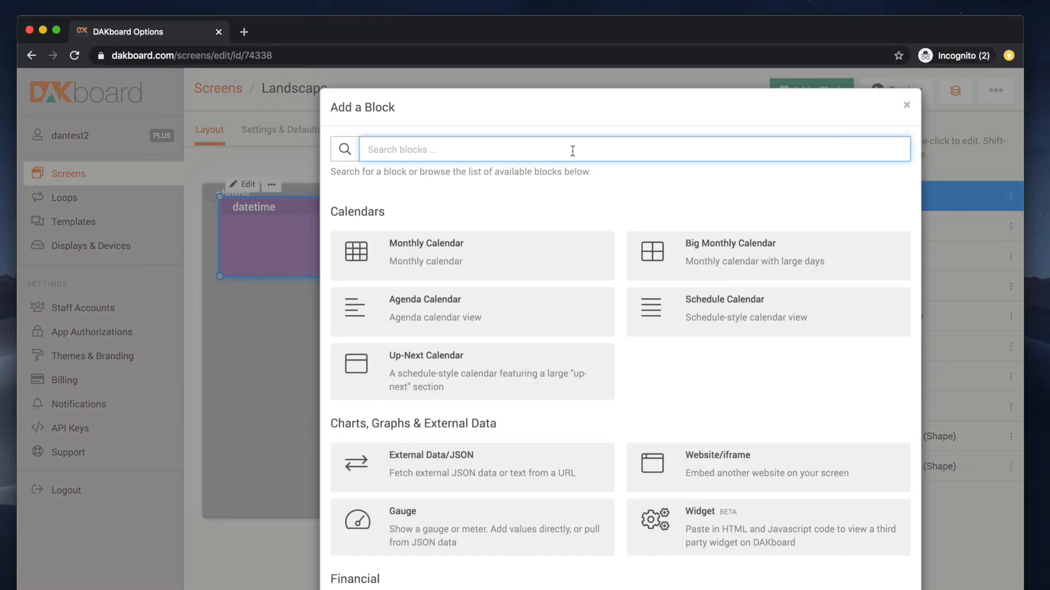
{"action": "type", "text": "weather"}
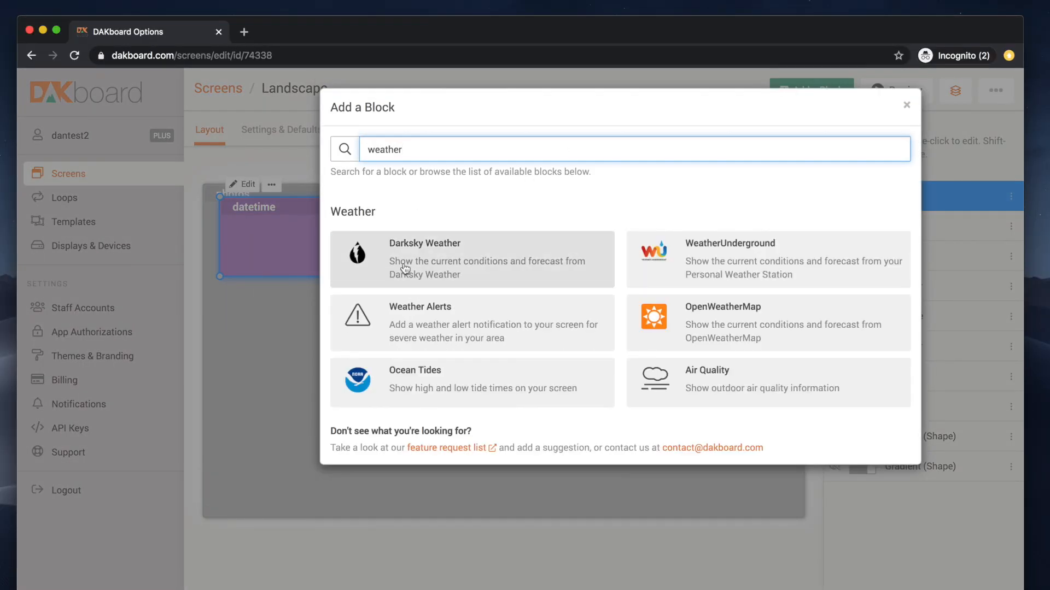
{"action": "left_click", "coordinate": [421, 267]}
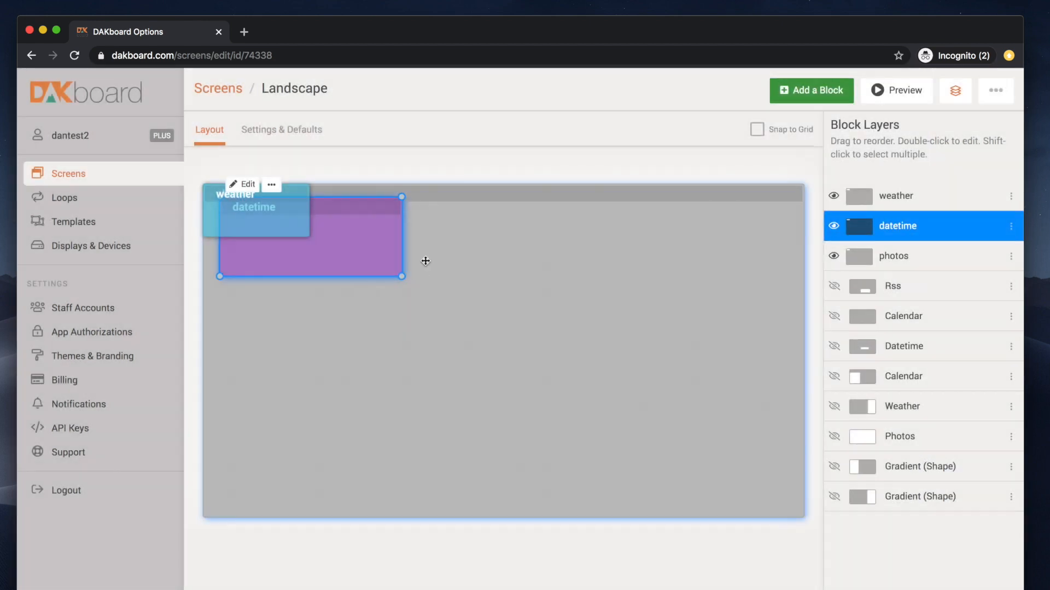
{"action": "left_click_drag", "start_coordinate": [253, 222], "coordinate": [272, 473]}
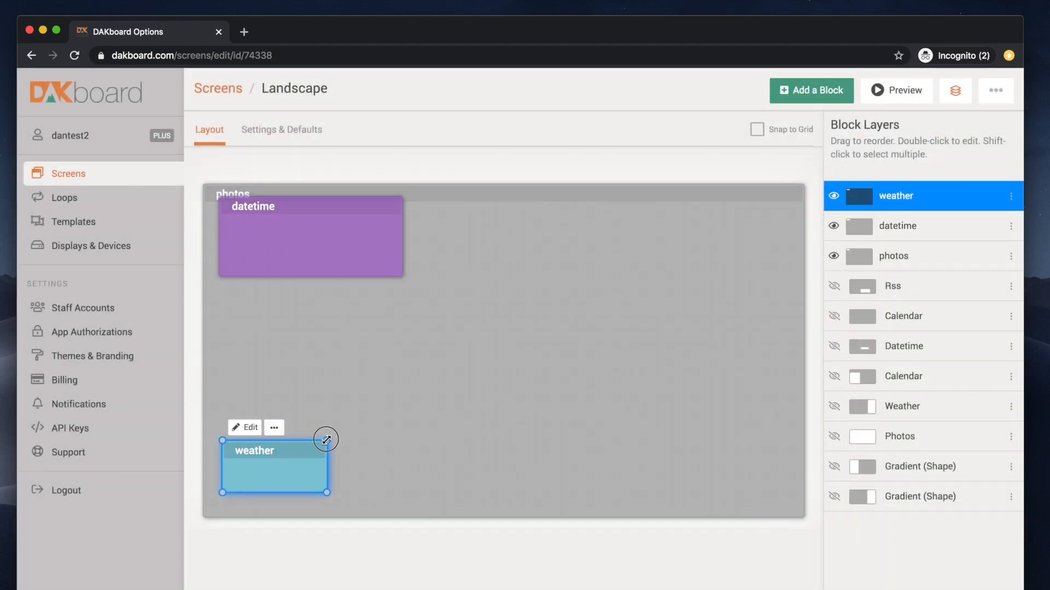
{"action": "left_click_drag", "start_coordinate": [326, 440], "coordinate": [463, 362]}
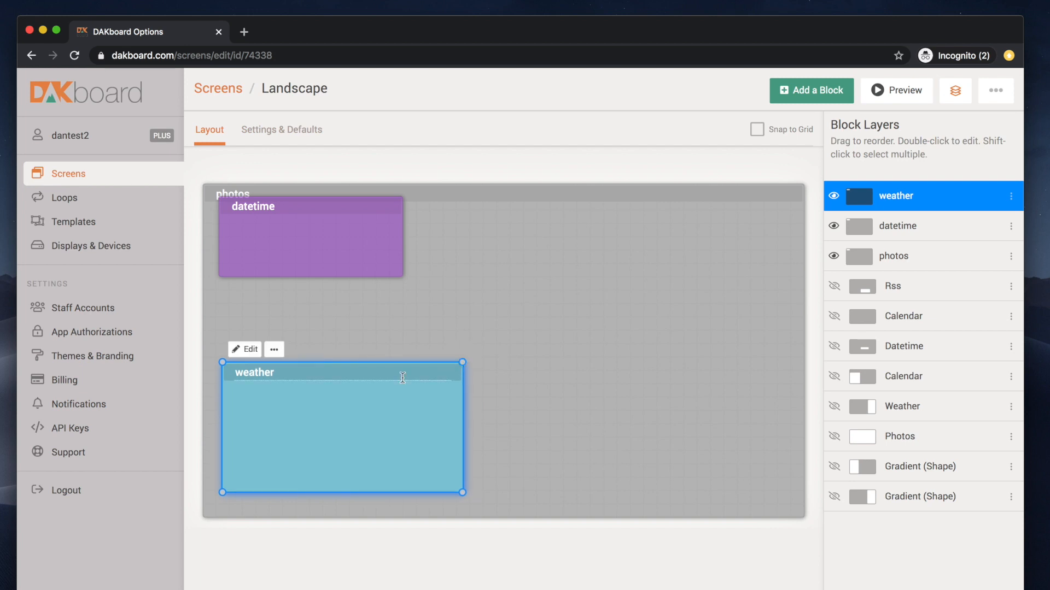
Step: Turn on Condensed View for the New York, NY weather block and save it
{"action": "double_click", "coordinate": [296, 417]}
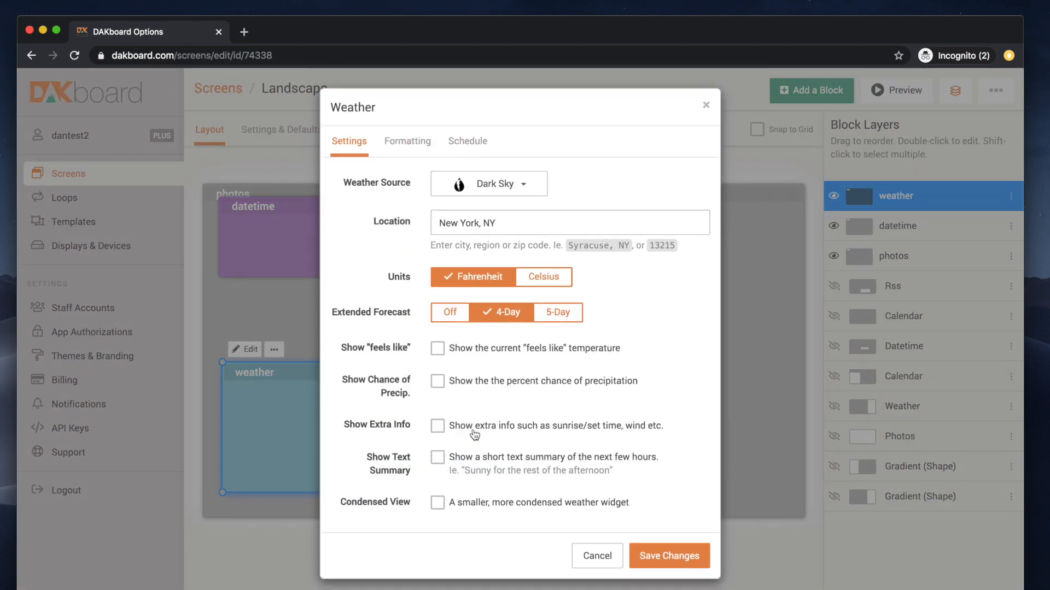
{"action": "left_click", "coordinate": [438, 504]}
{"action": "left_click", "coordinate": [414, 153]}
{"action": "left_click", "coordinate": [468, 143]}
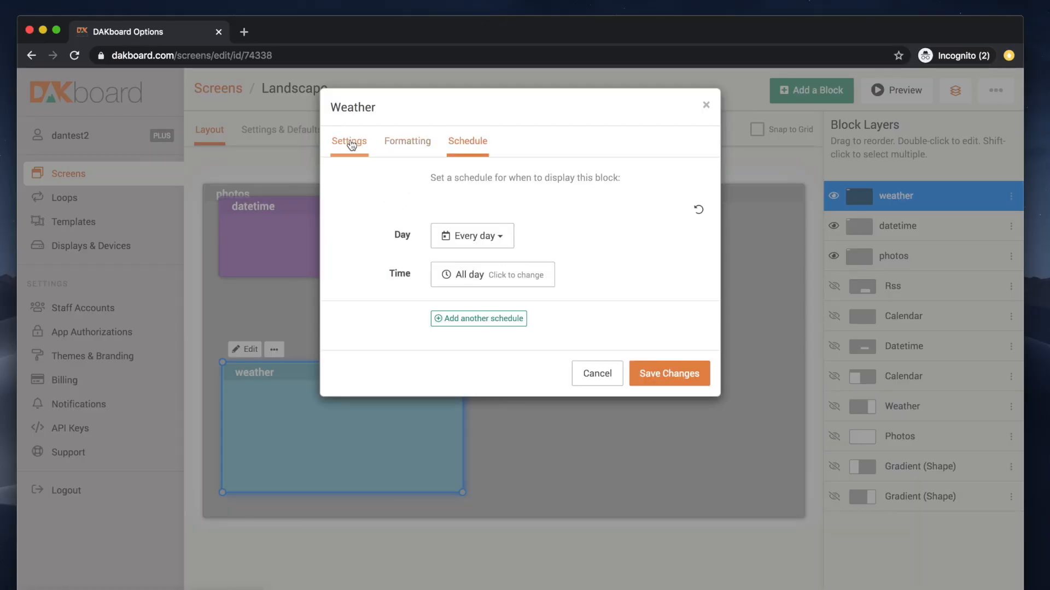
{"action": "left_click", "coordinate": [676, 381]}
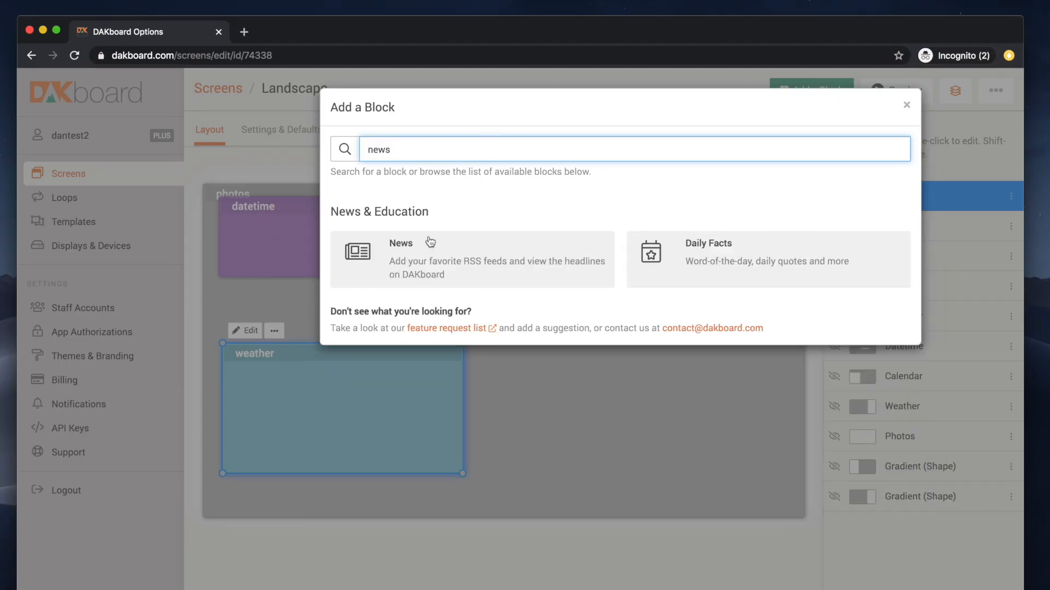
Step: Add a News RSS block and stretch it across the full width at the canvas bottom
{"action": "left_click", "coordinate": [411, 261]}
{"action": "left_click_drag", "start_coordinate": [241, 213], "coordinate": [240, 509]}
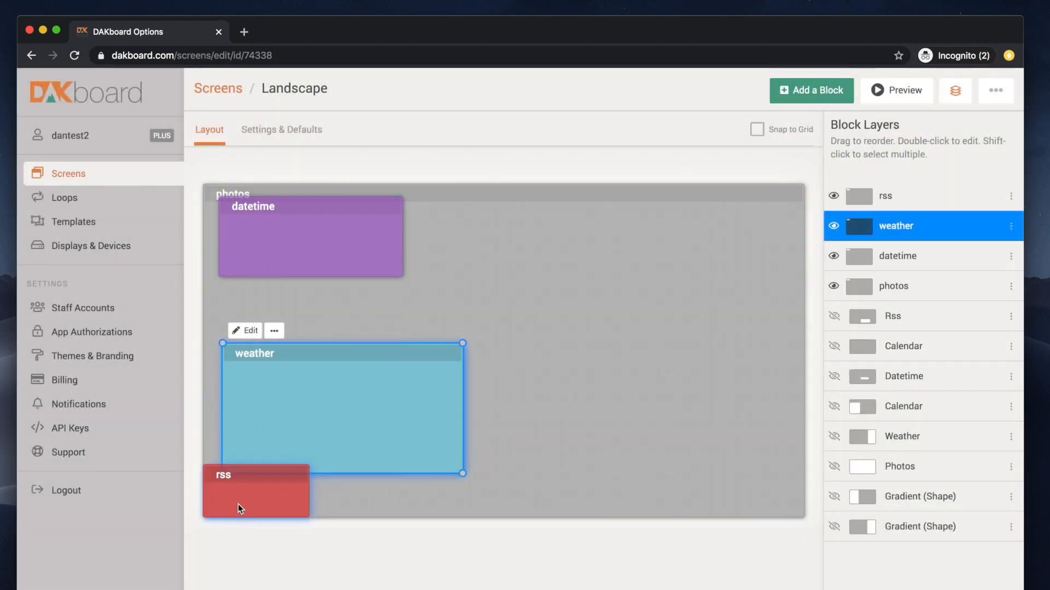
{"action": "left_click", "coordinate": [301, 491]}
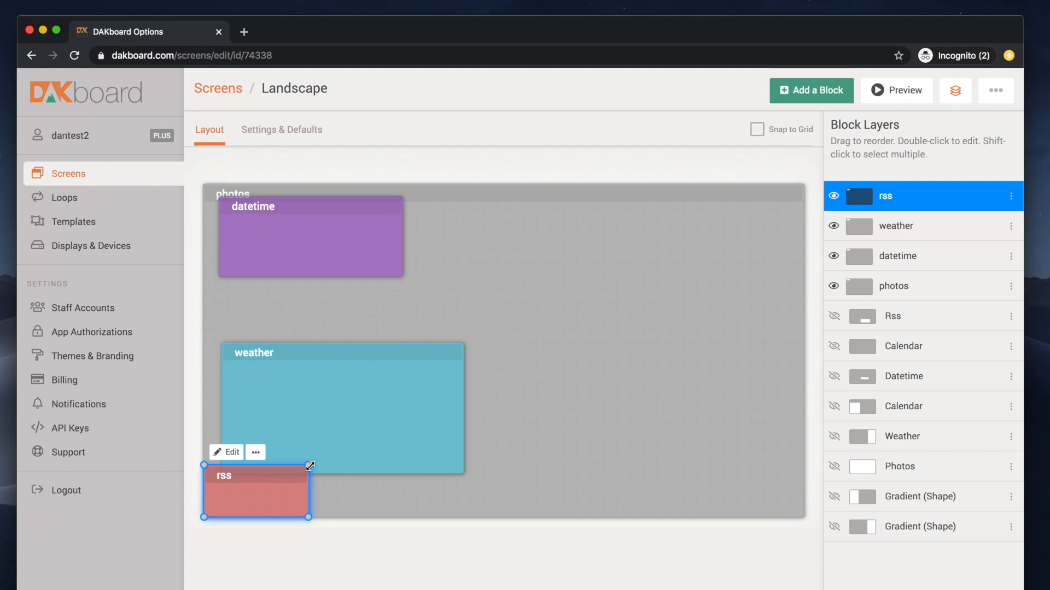
{"action": "left_click_drag", "start_coordinate": [309, 465], "coordinate": [804, 480]}
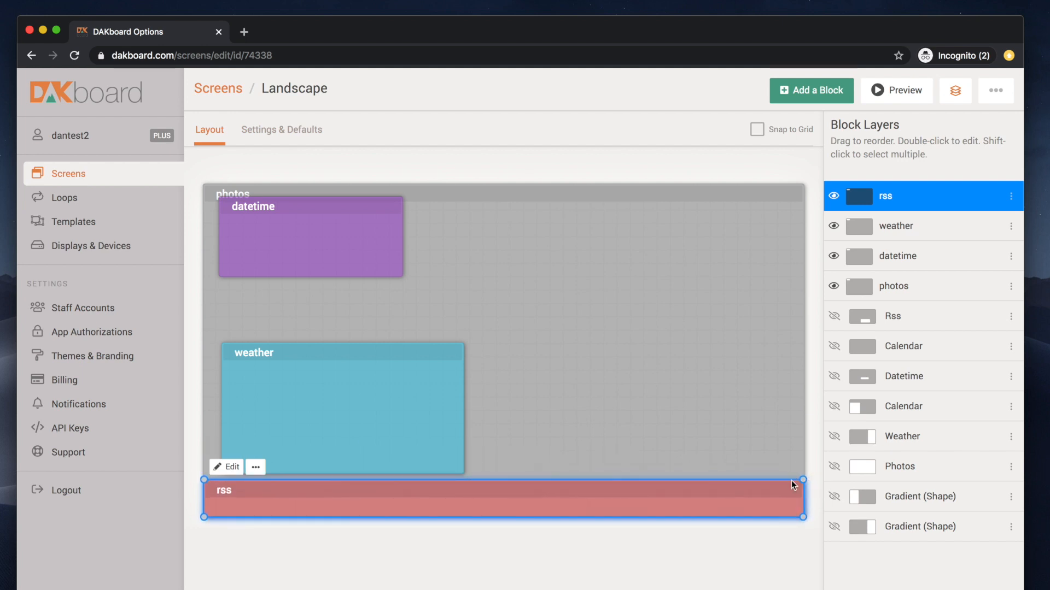
Step: Paste the BBC news feed address as the RSS block's feed
{"action": "left_click", "coordinate": [221, 468]}
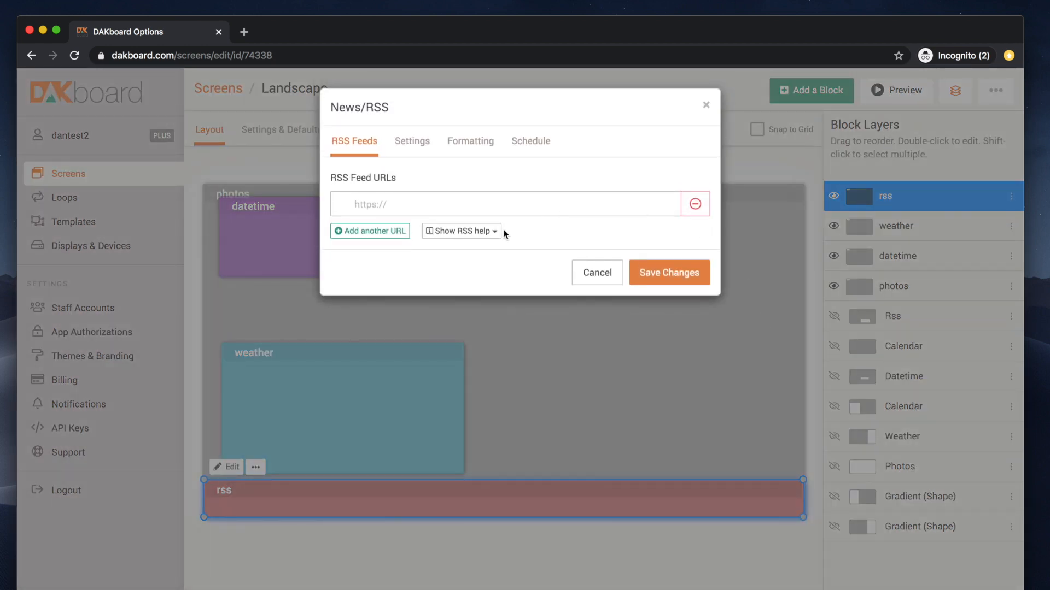
{"action": "left_click", "coordinate": [464, 231]}
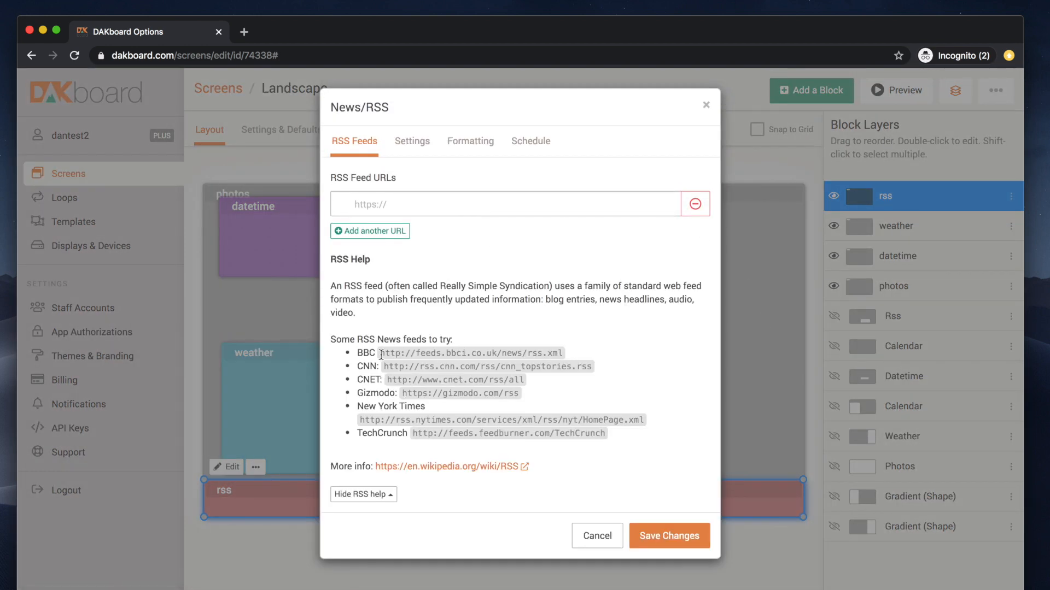
{"action": "left_click_drag", "start_coordinate": [381, 354], "coordinate": [583, 360]}
{"action": "key", "text": "super+c"}
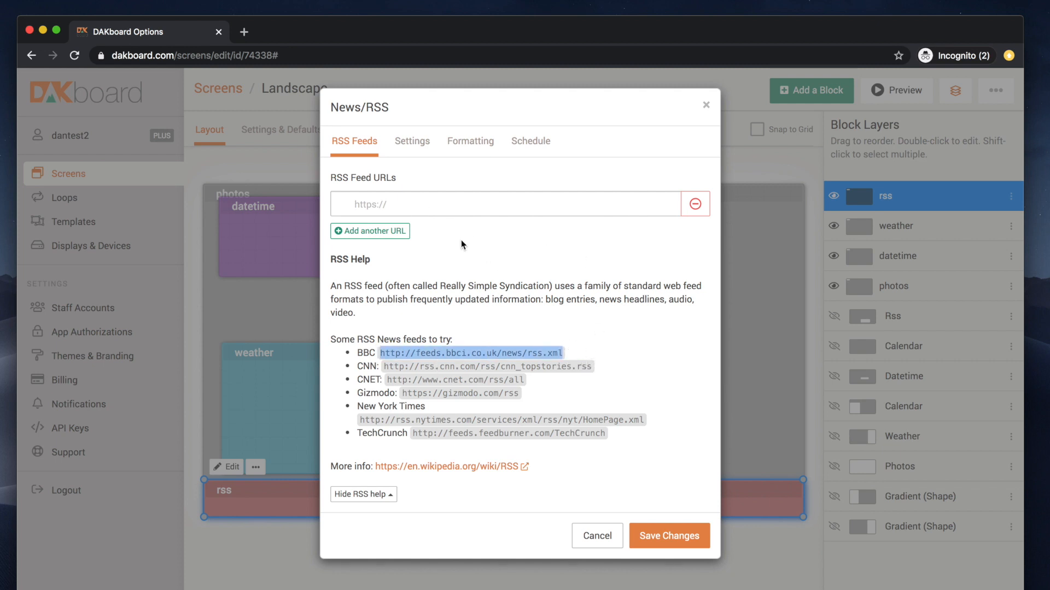
{"action": "left_click", "coordinate": [398, 204]}
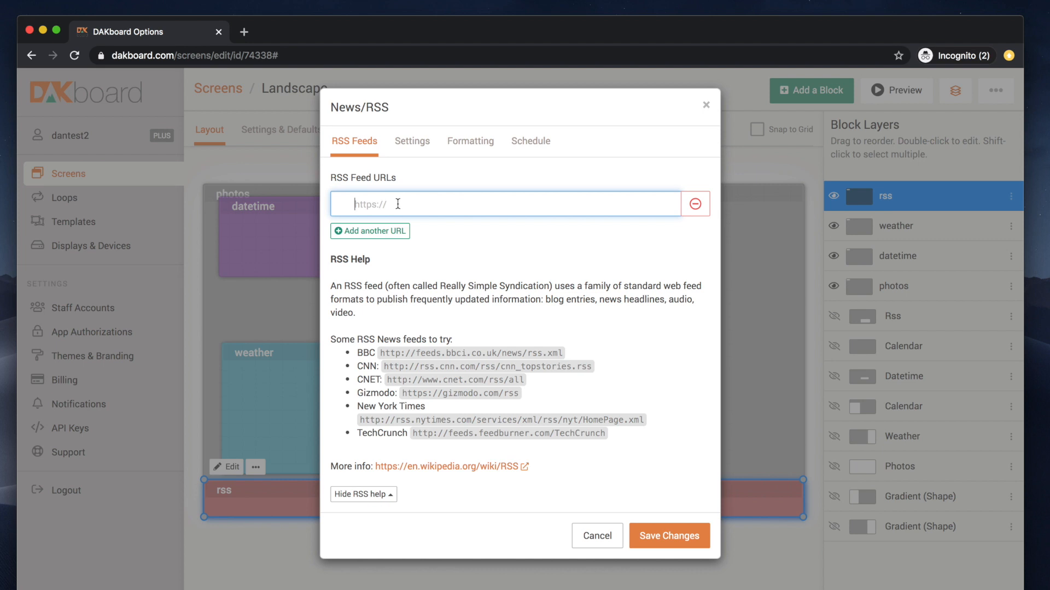
{"action": "key", "text": "super+v"}
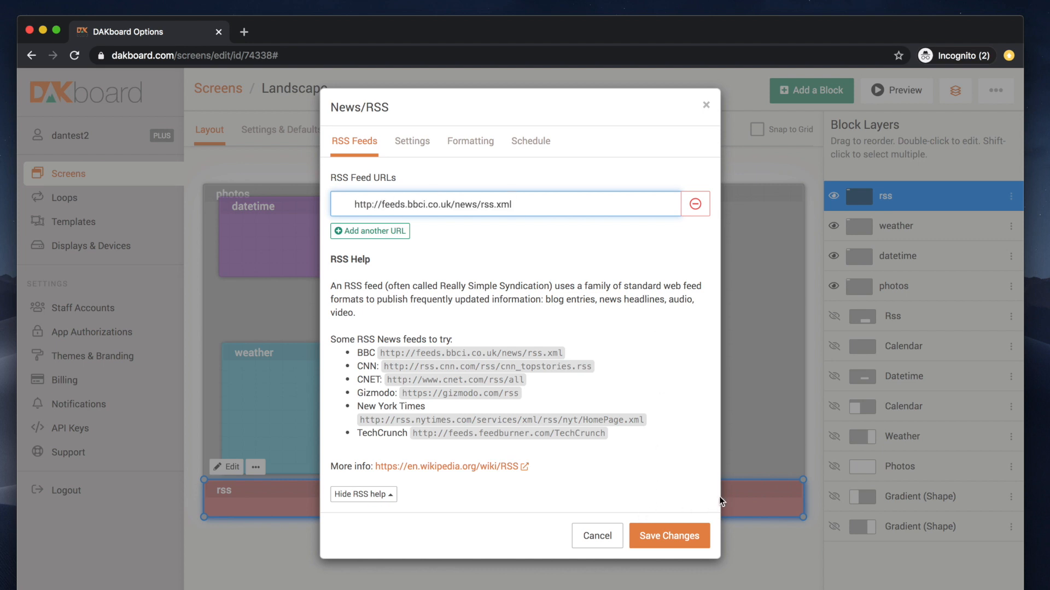
Step: Set the RSS type to Scrolling and show each headline's source and publish time
{"action": "left_click", "coordinate": [419, 142]}
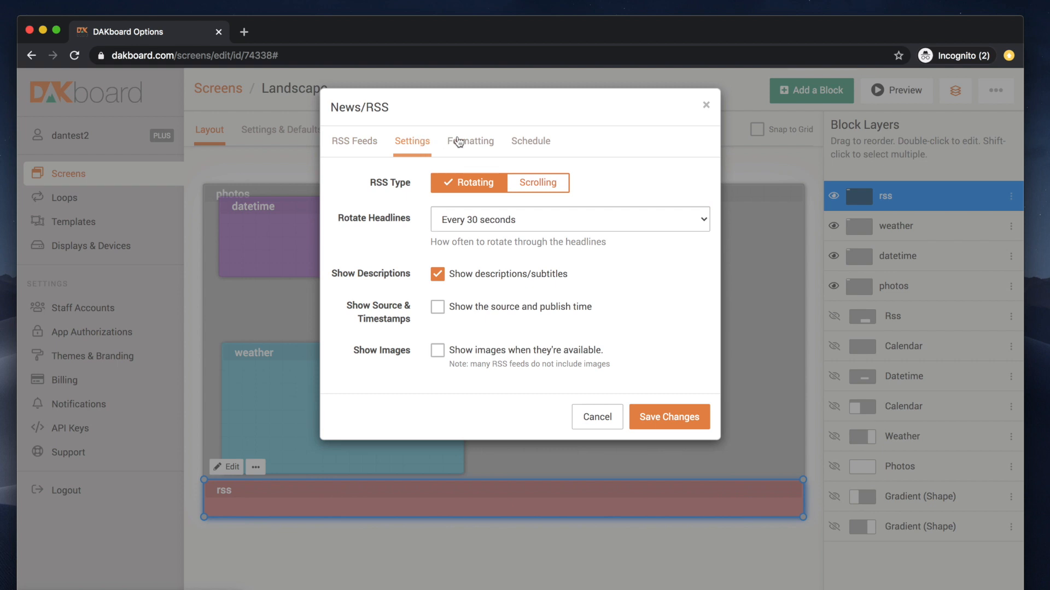
{"action": "left_click", "coordinate": [554, 183]}
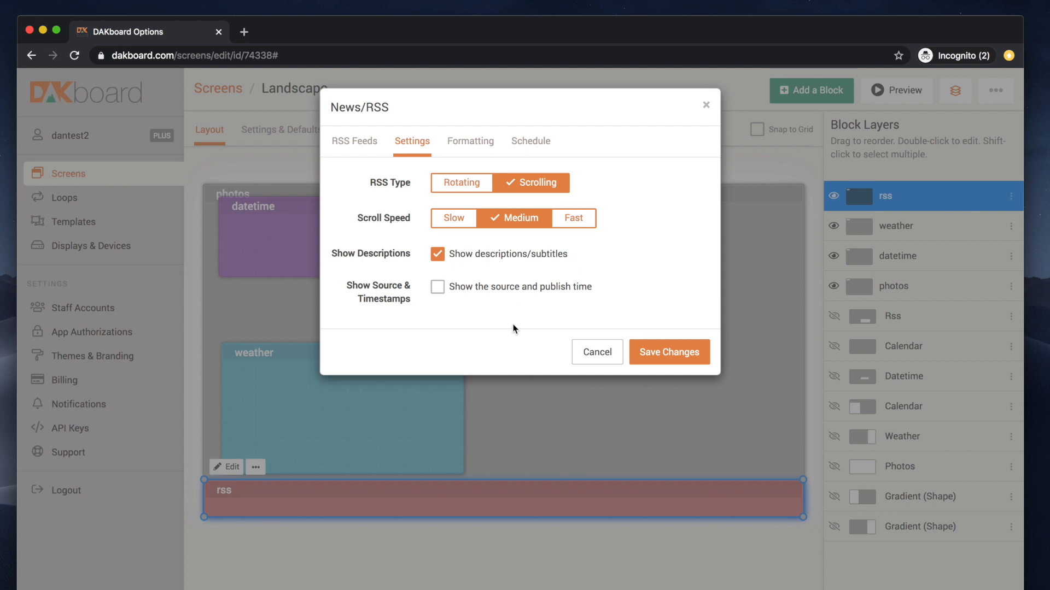
{"action": "left_click", "coordinate": [493, 286]}
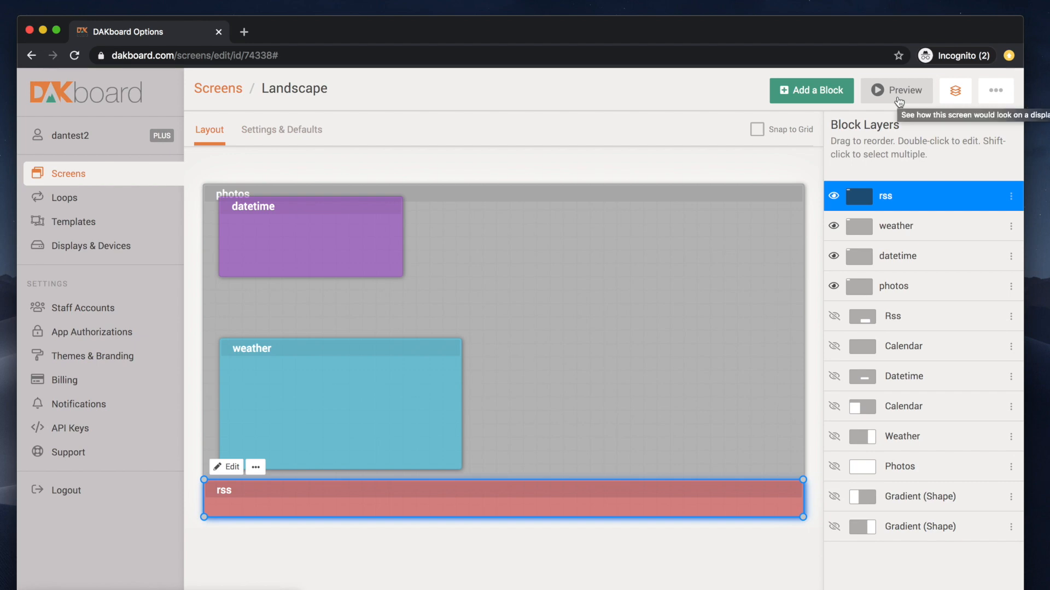
Step: Preview the screen, then set the RSS headline text size to Medium and save
{"action": "left_click", "coordinate": [899, 92]}
{"action": "left_click_drag", "start_coordinate": [235, 0], "coordinate": [314, 40]}
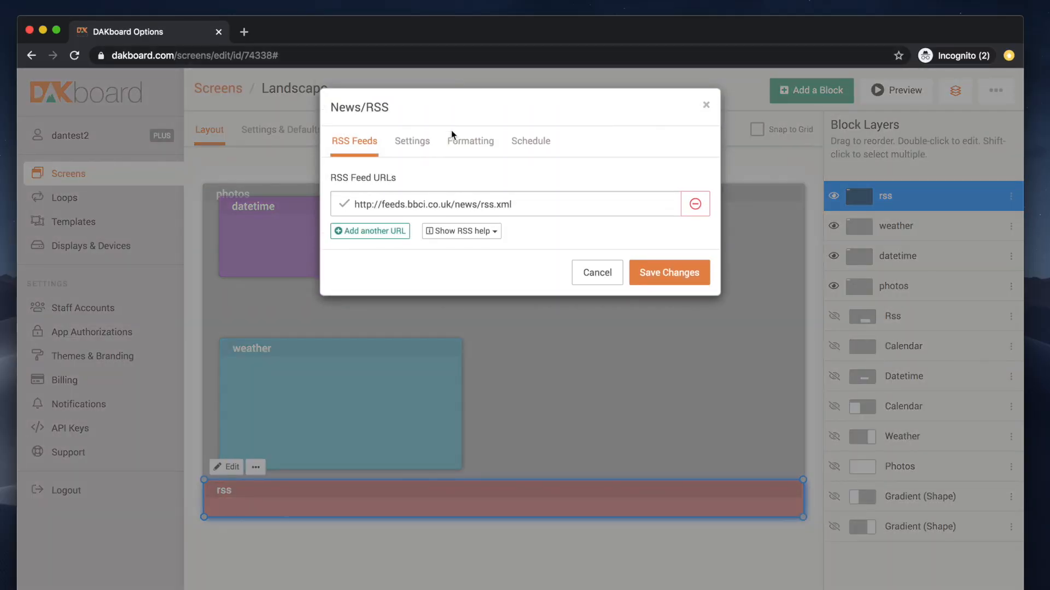
{"action": "left_click", "coordinate": [469, 142]}
{"action": "left_click", "coordinate": [552, 182]}
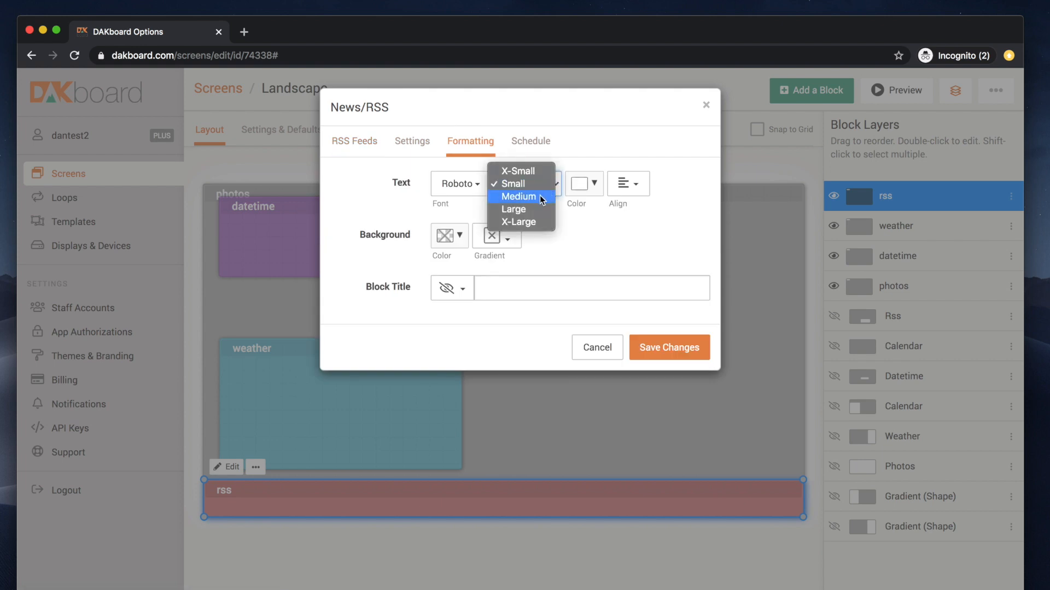
{"action": "left_click", "coordinate": [541, 197]}
{"action": "left_click", "coordinate": [667, 347]}
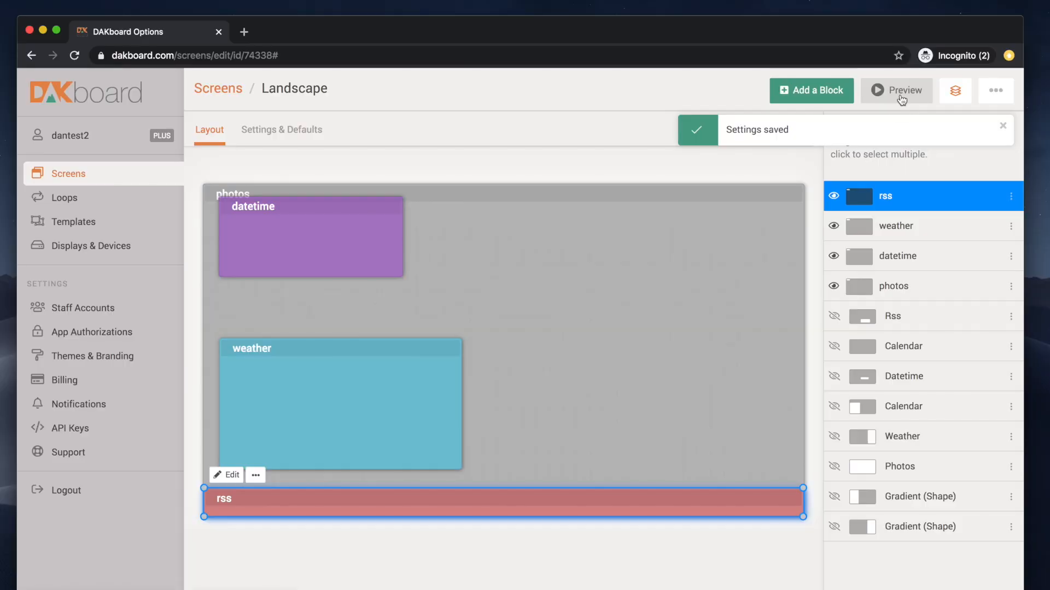
Step: Preview the Landscape screen with its window moved fully onto the display
{"action": "left_click", "coordinate": [901, 93]}
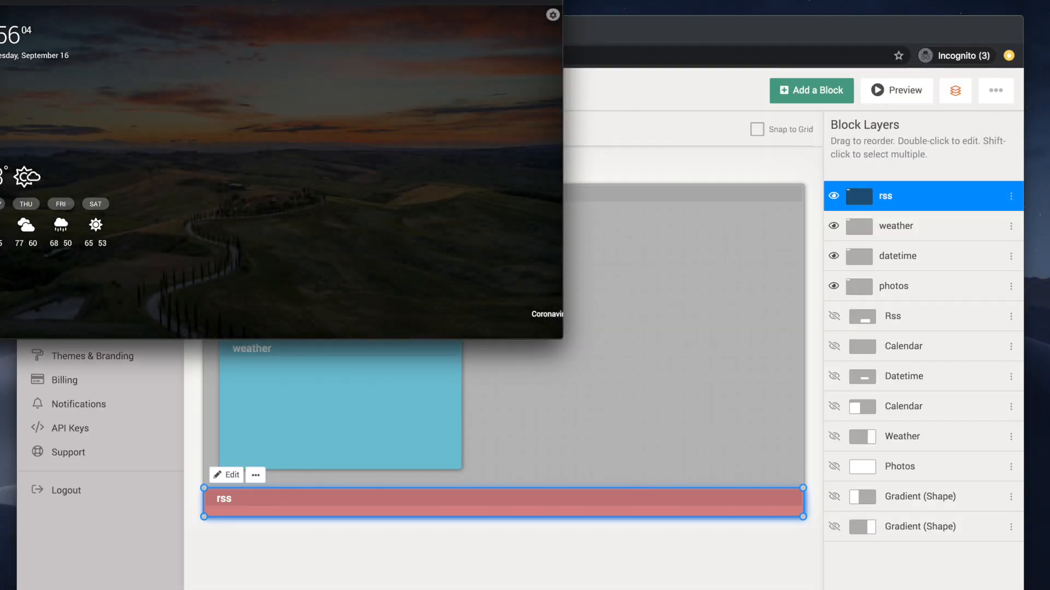
{"action": "left_click_drag", "start_coordinate": [218, 2], "coordinate": [317, 100]}
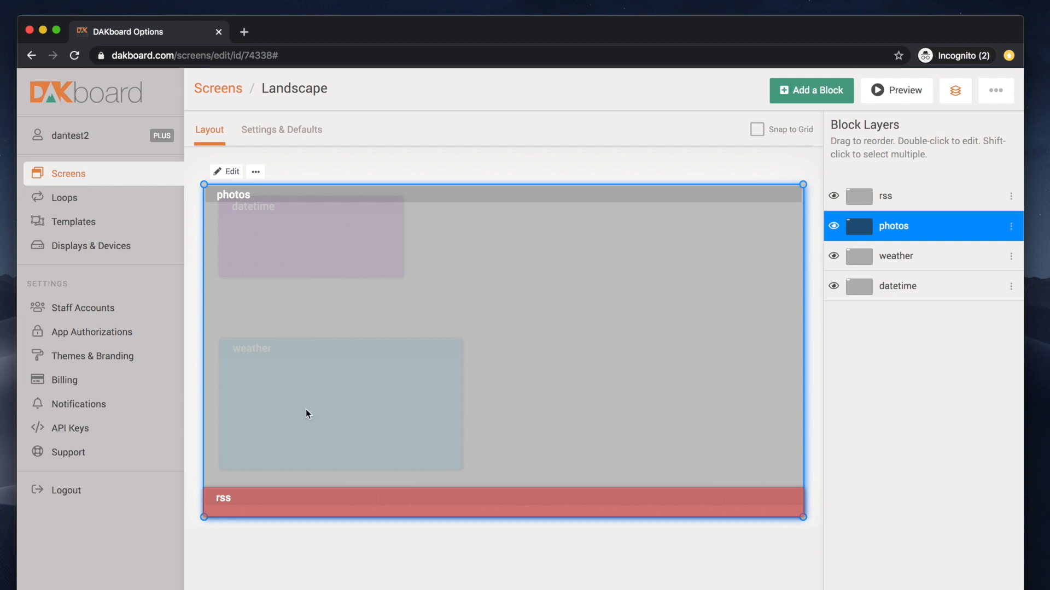
Step: Move the weather and datetime layers above photos, with datetime just below weather
{"action": "left_click", "coordinate": [914, 257]}
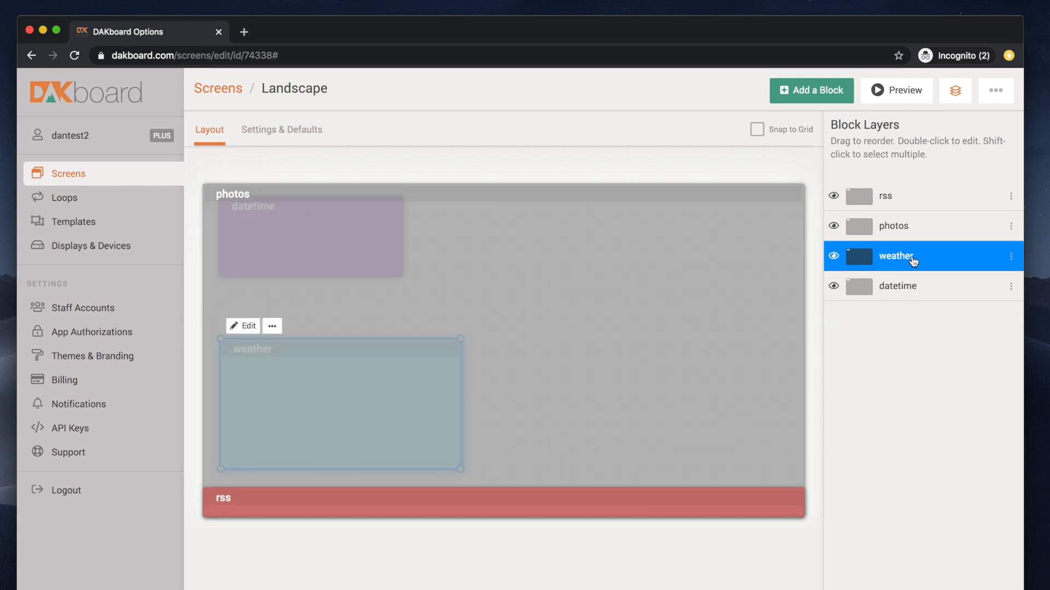
{"action": "left_click", "coordinate": [1011, 257]}
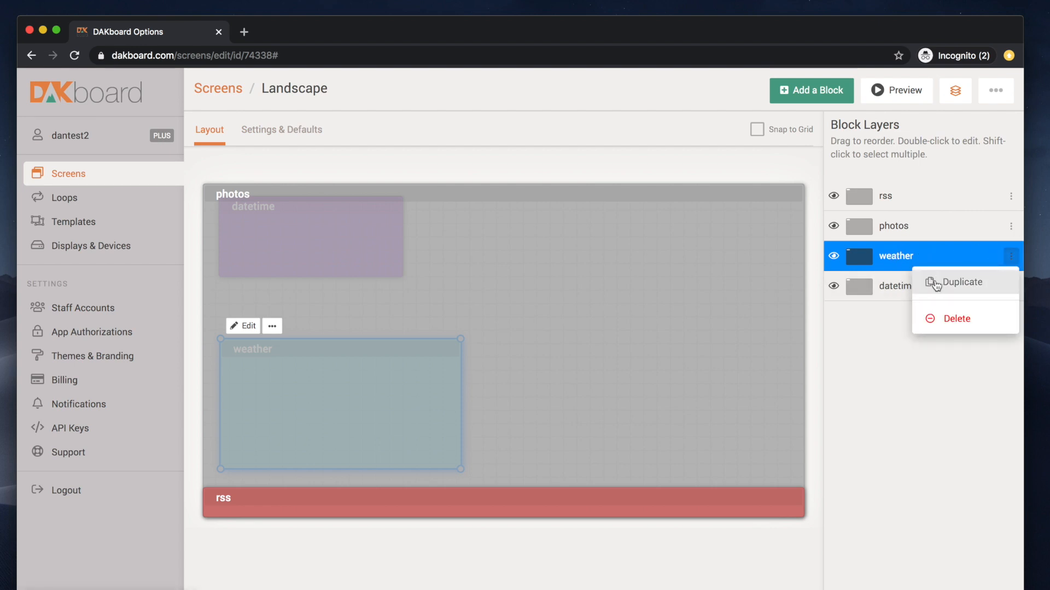
{"action": "left_click", "coordinate": [872, 388]}
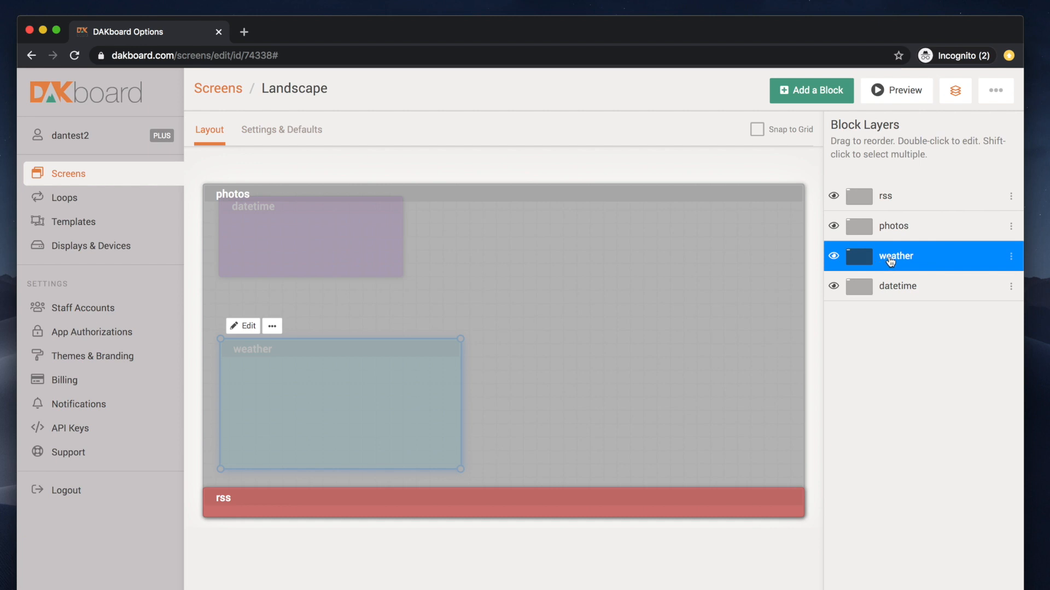
{"action": "left_click_drag", "start_coordinate": [890, 262], "coordinate": [886, 227]}
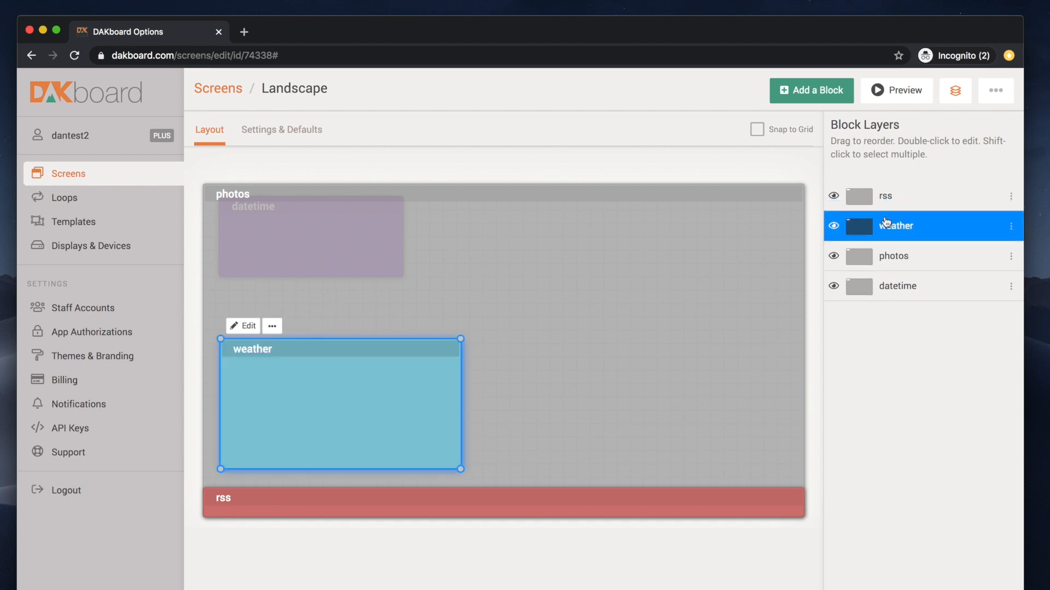
{"action": "left_click", "coordinate": [891, 284]}
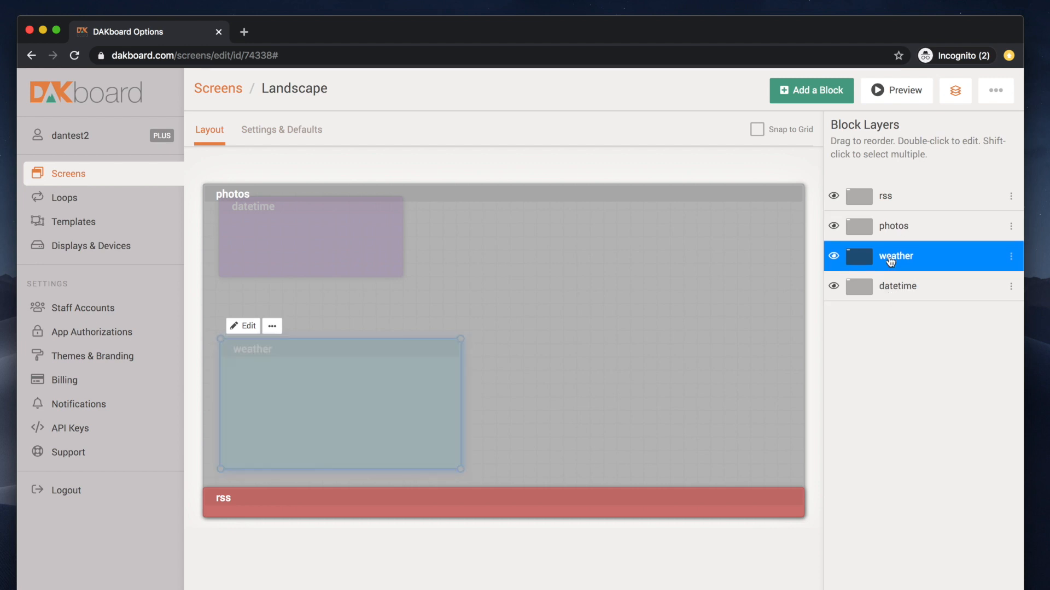
{"action": "left_click_drag", "start_coordinate": [890, 261], "coordinate": [897, 221]}
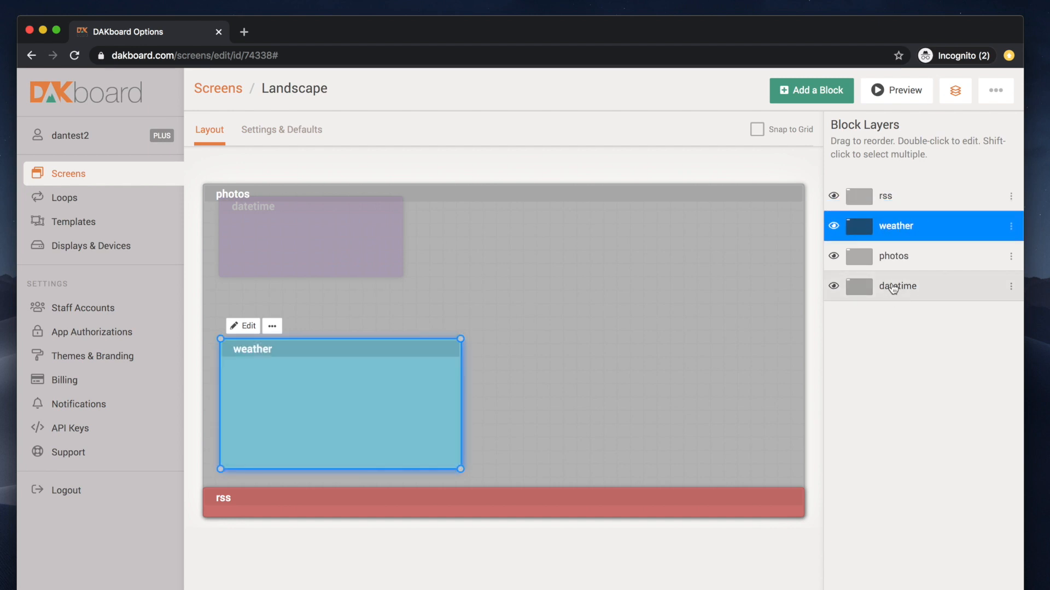
{"action": "left_click_drag", "start_coordinate": [894, 290], "coordinate": [894, 249]}
{"action": "left_click", "coordinate": [303, 223]}
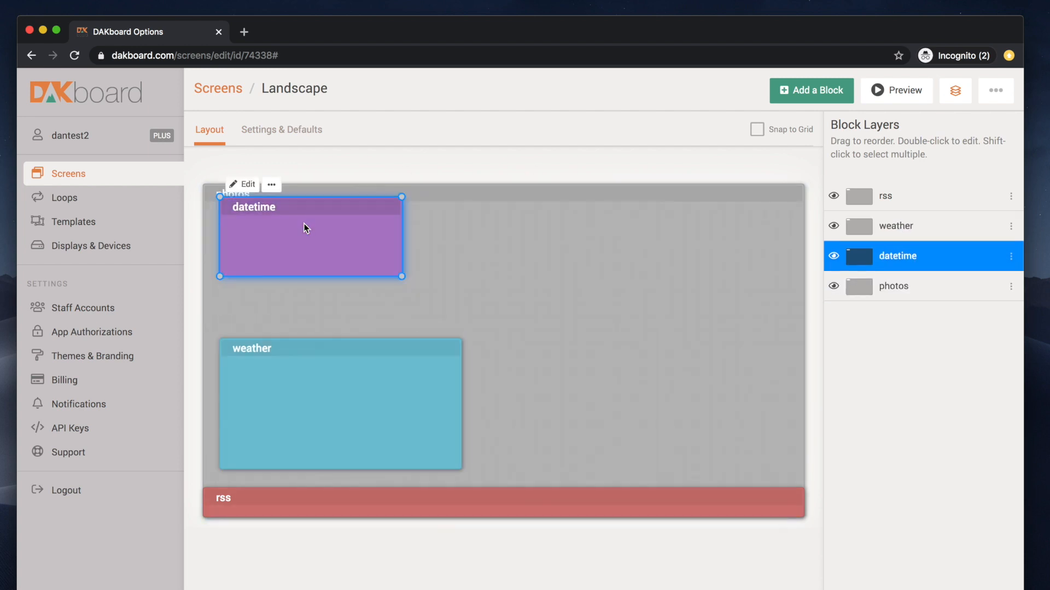
{"action": "left_click", "coordinate": [377, 374]}
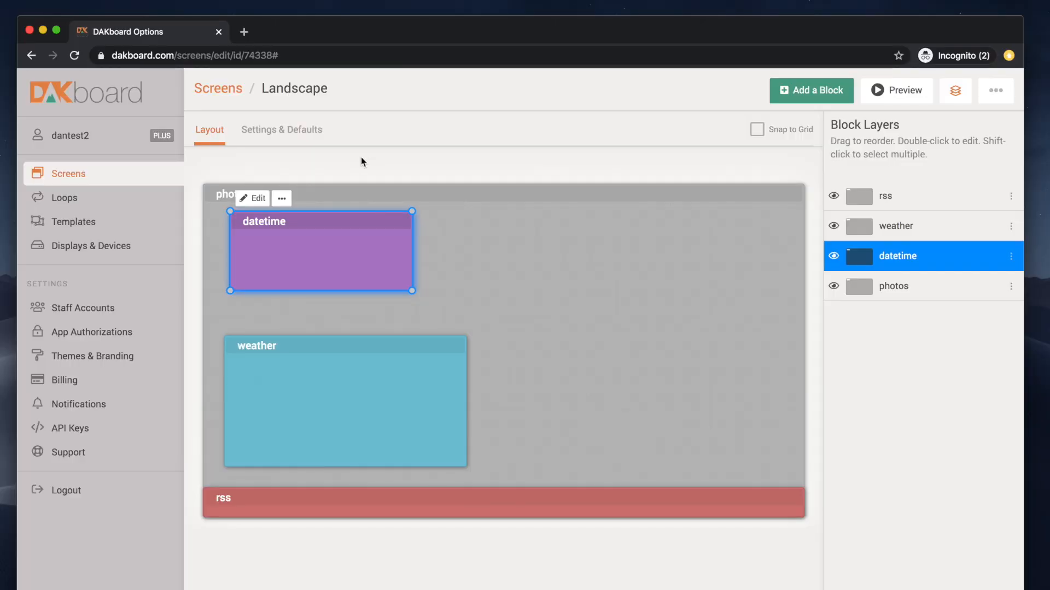
Step: Review the Landscape screen's name, default status and private URL under Settings & Defaults
{"action": "left_click", "coordinate": [276, 129]}
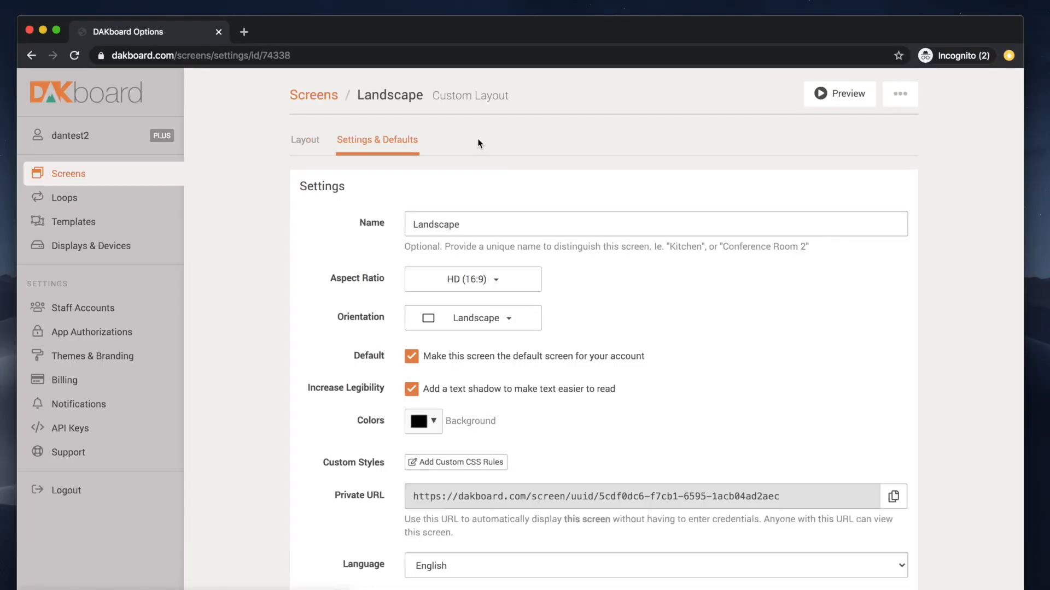
{"action": "scroll", "coordinate": [676, 367], "scroll_direction": "down", "scroll_amount": 1}
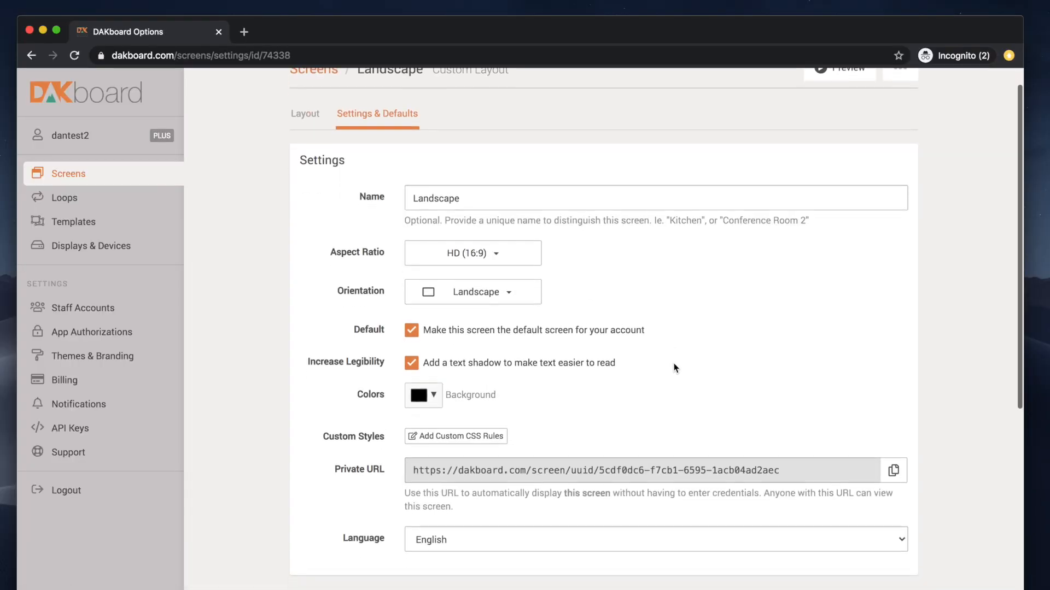
{"action": "scroll", "coordinate": [676, 367], "scroll_direction": "up", "scroll_amount": 1}
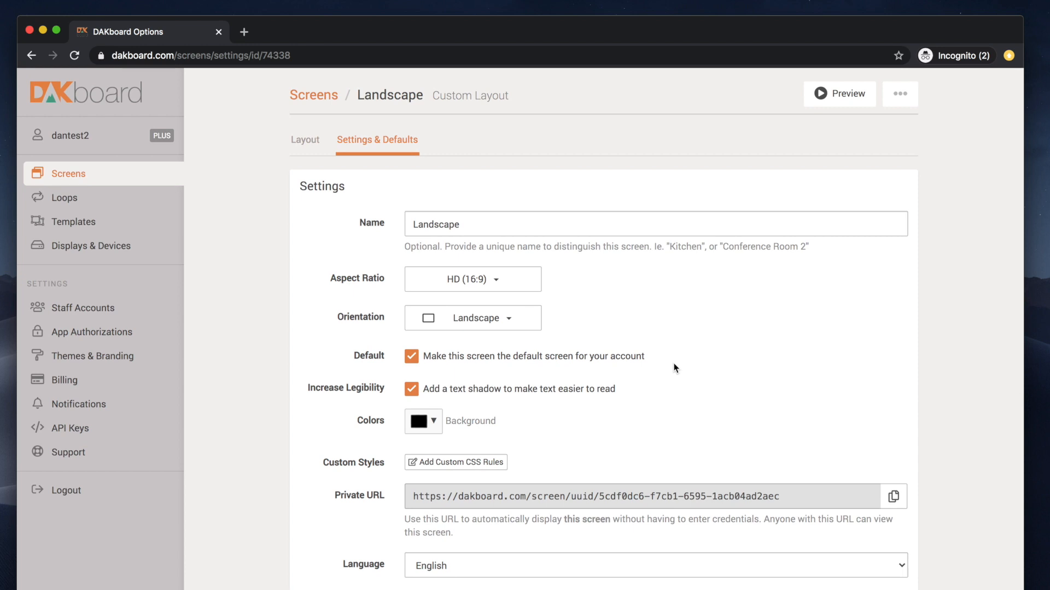
{"action": "left_click", "coordinate": [484, 216]}
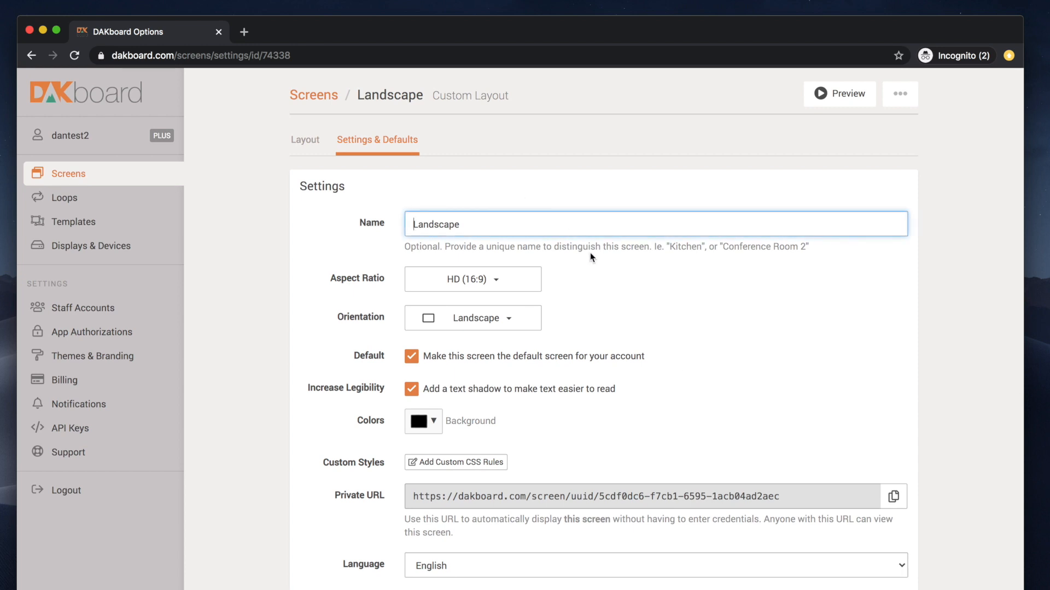
{"action": "scroll", "coordinate": [590, 252], "scroll_direction": "down", "scroll_amount": 8}
{"action": "left_click", "coordinate": [418, 282]}
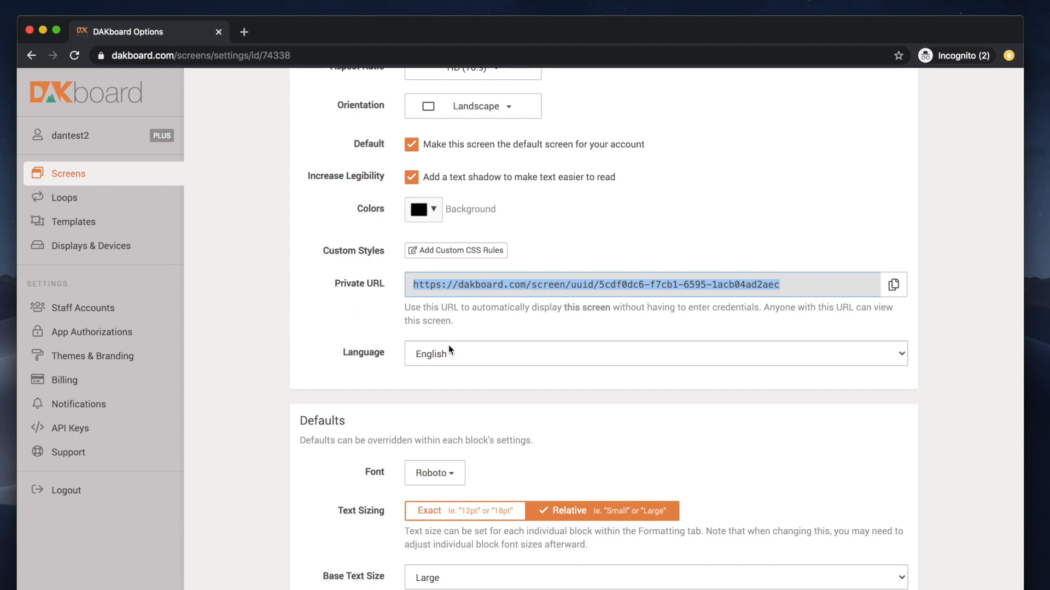
{"action": "scroll", "coordinate": [448, 345], "scroll_direction": "down", "scroll_amount": 5}
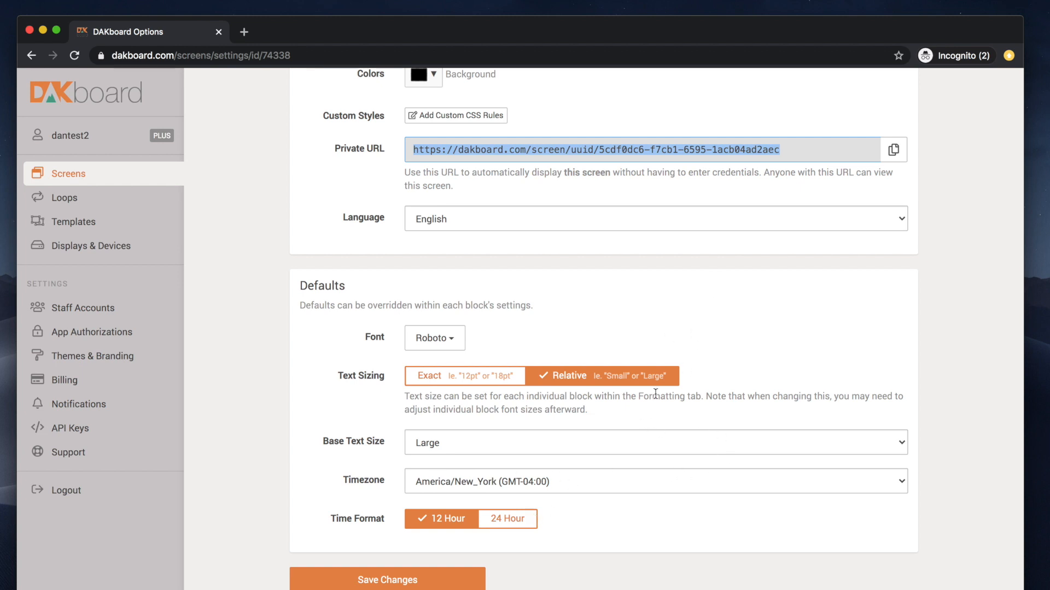
{"action": "scroll", "coordinate": [654, 394], "scroll_direction": "up", "scroll_amount": 3}
{"action": "scroll", "coordinate": [655, 394], "scroll_direction": "down", "scroll_amount": 3}
{"action": "scroll", "coordinate": [659, 221], "scroll_direction": "up", "scroll_amount": 6}
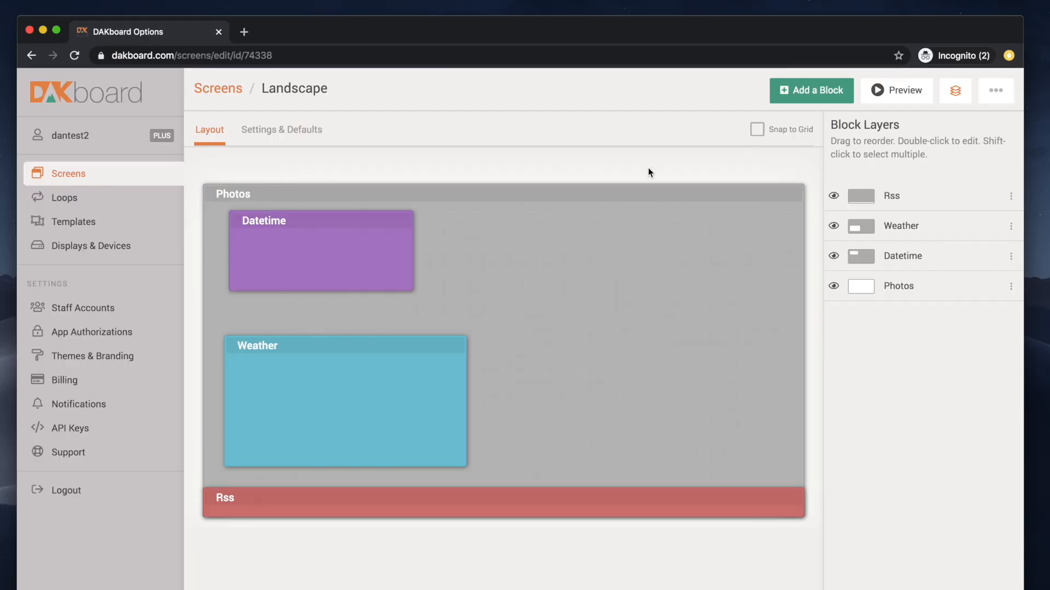
Step: From the ••• menu, go to Displays & Devices and open the Office display's actions
{"action": "left_click", "coordinate": [1001, 94]}
{"action": "left_click", "coordinate": [91, 250]}
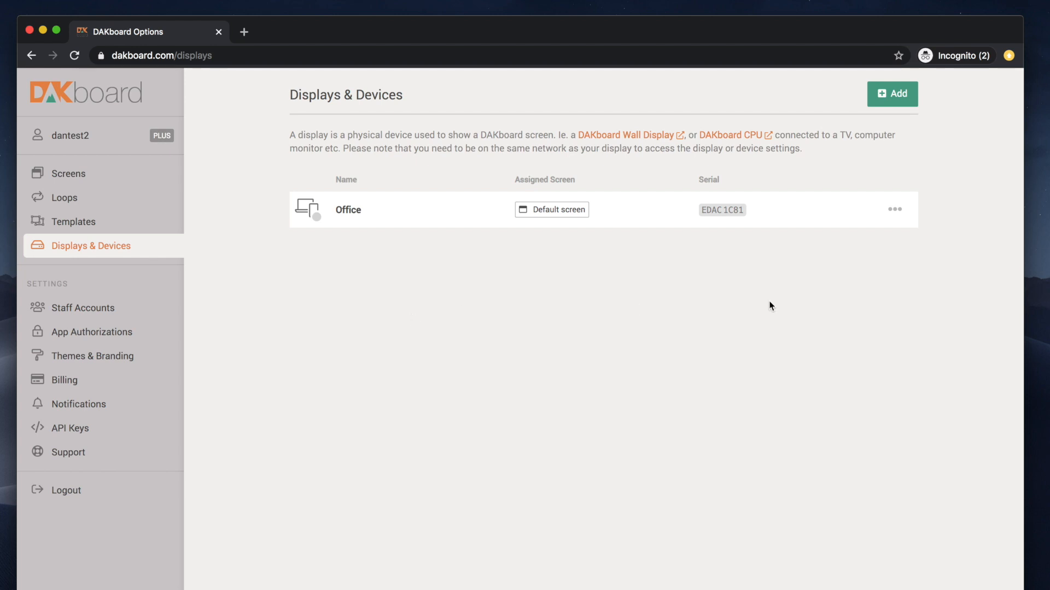
{"action": "left_click", "coordinate": [896, 211]}
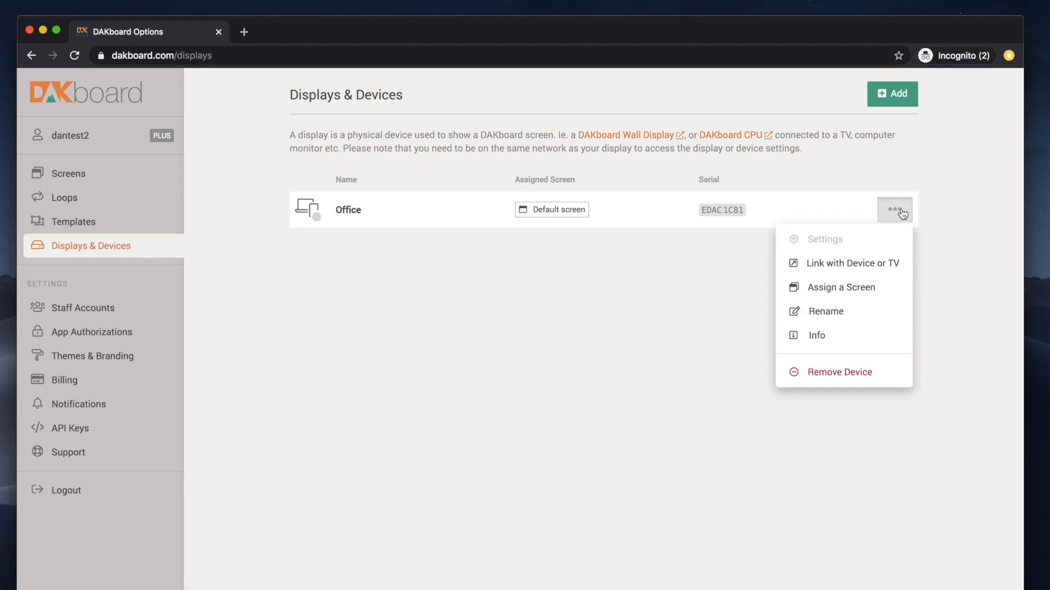